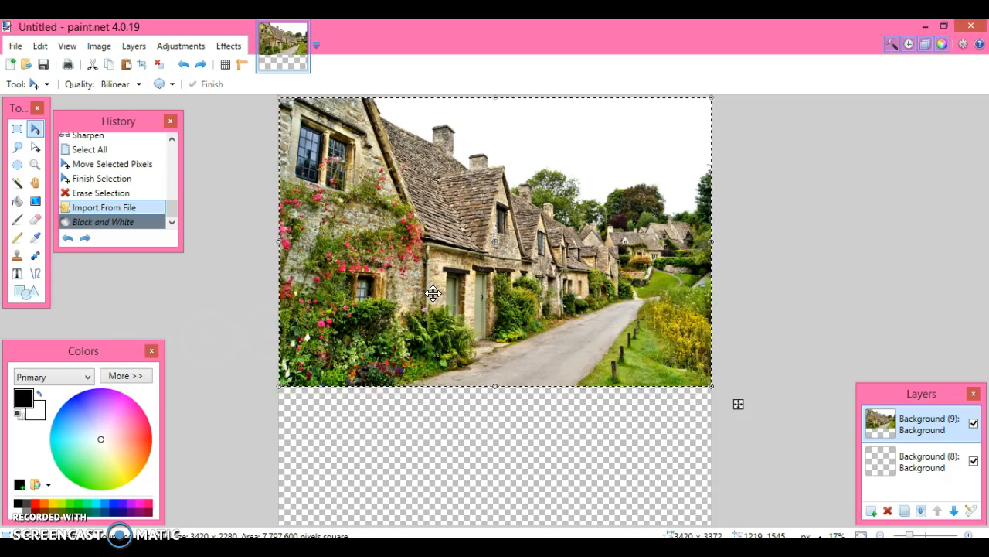
- Try the Auto-Level adjustment on the cottage photo and undo it
click(189, 50)
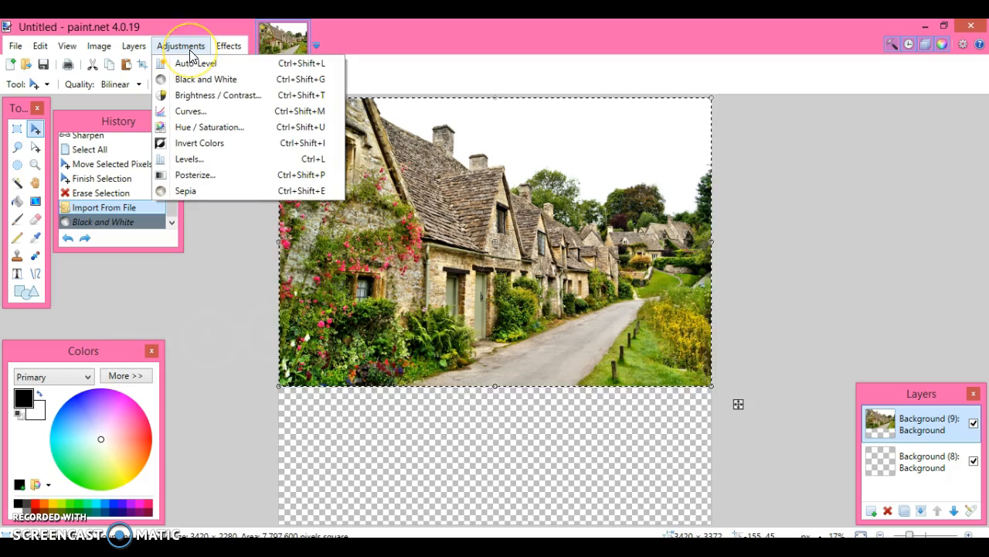
click(192, 65)
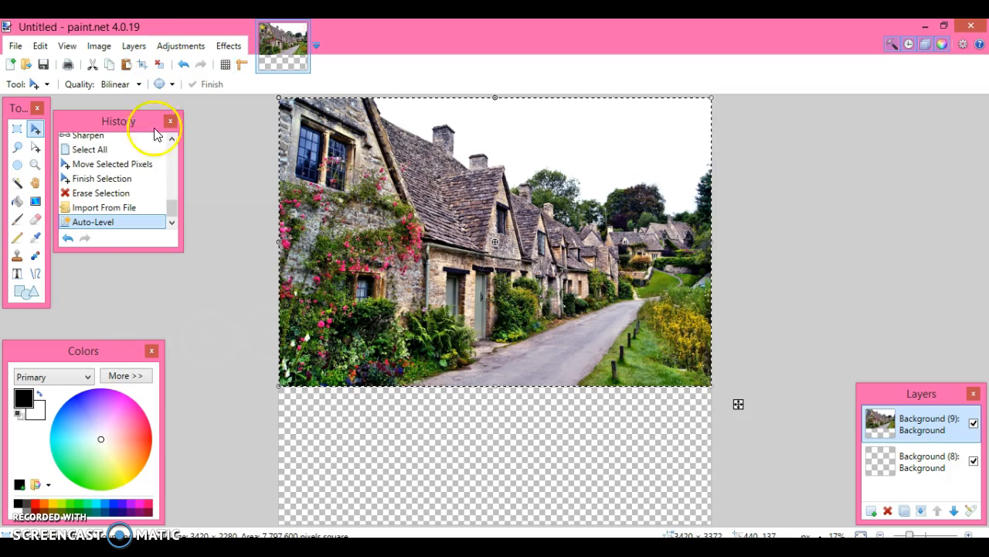
click(70, 238)
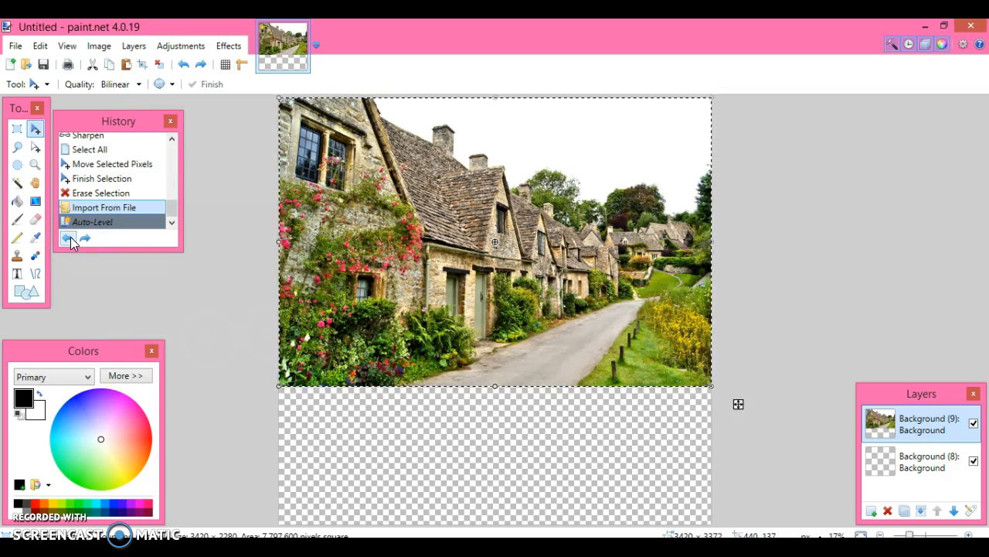
- Try the Black and White adjustment on the cottage photo and undo it
click(181, 46)
click(182, 77)
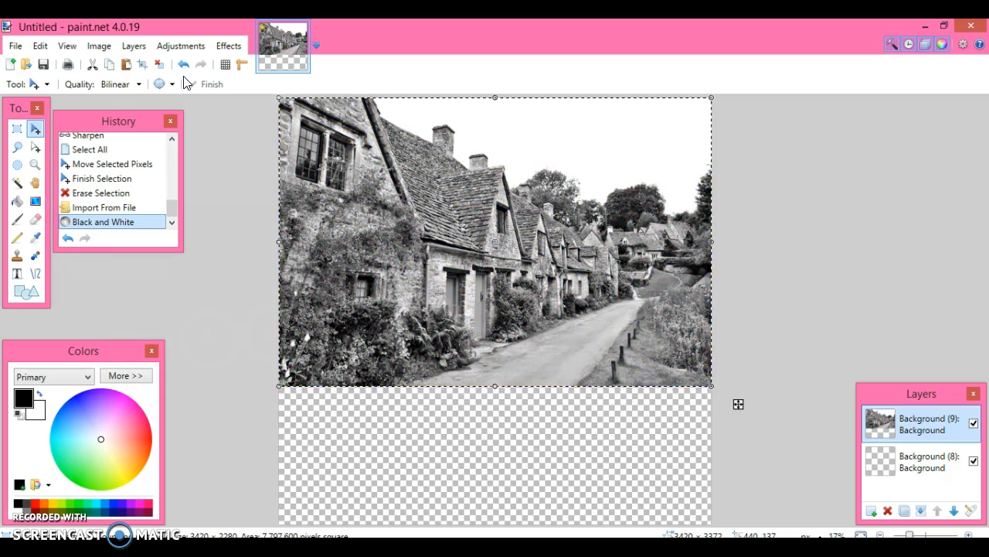
click(72, 240)
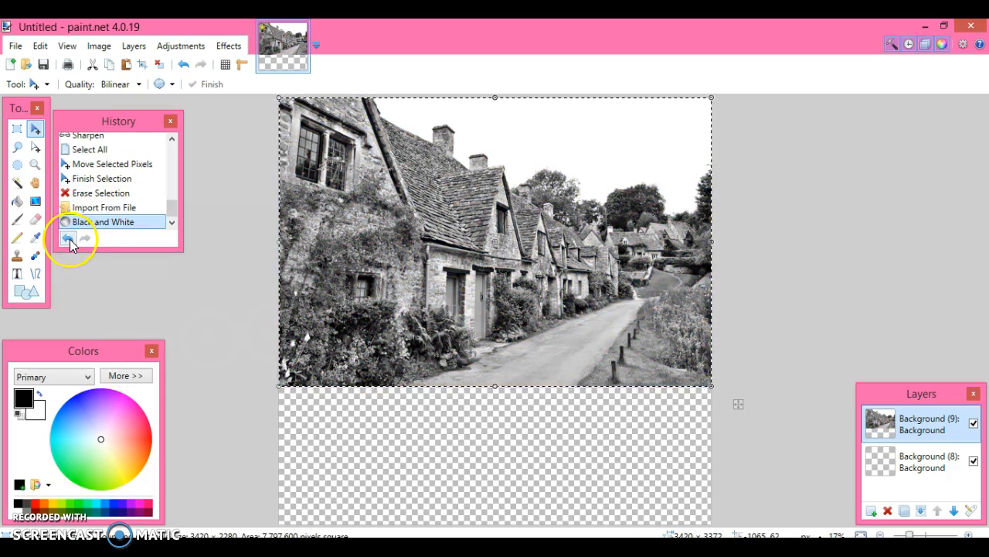
click(69, 240)
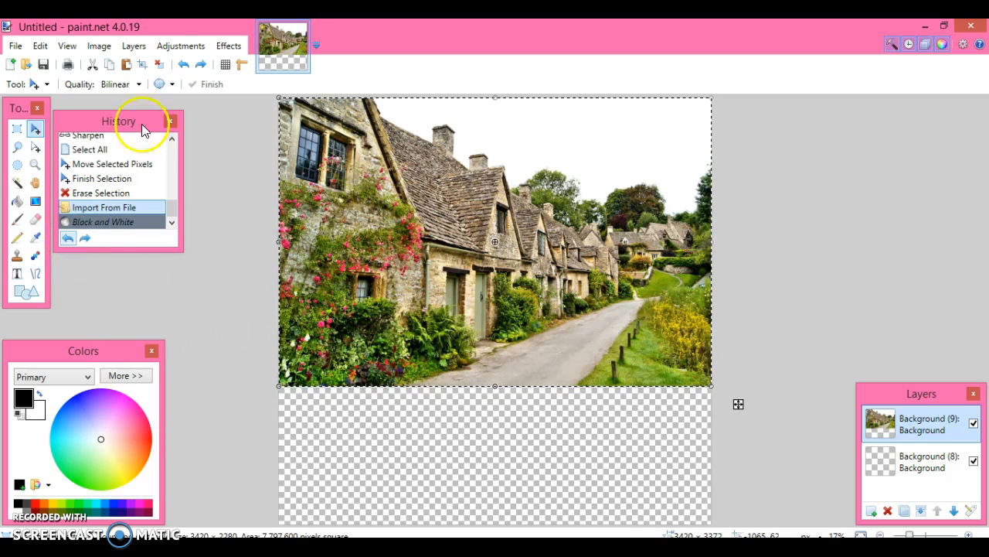
- Preview a brightness of 26 on the photo with the Brightness / Contrast adjustment and return brightness to 0
click(180, 48)
click(183, 95)
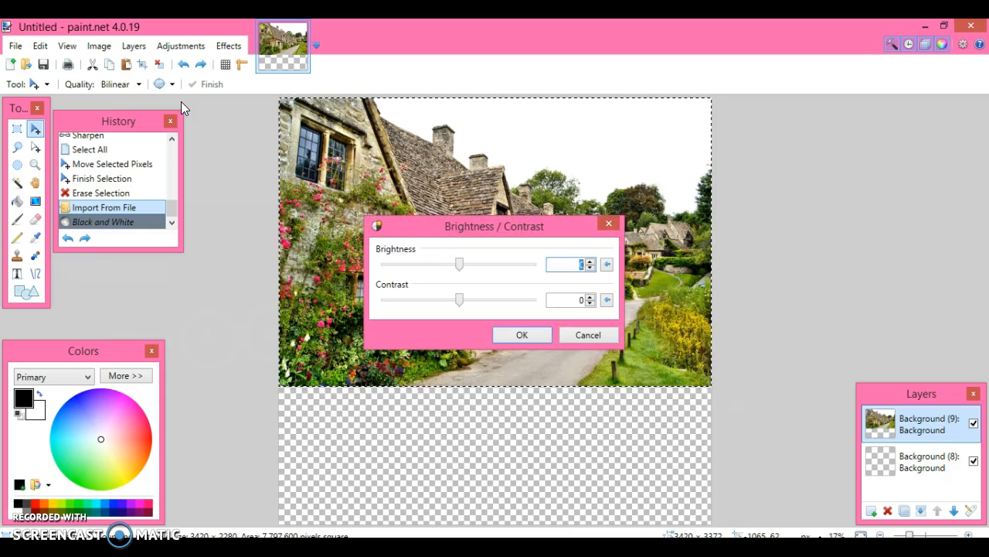
click(591, 262)
click(590, 263)
click(591, 263)
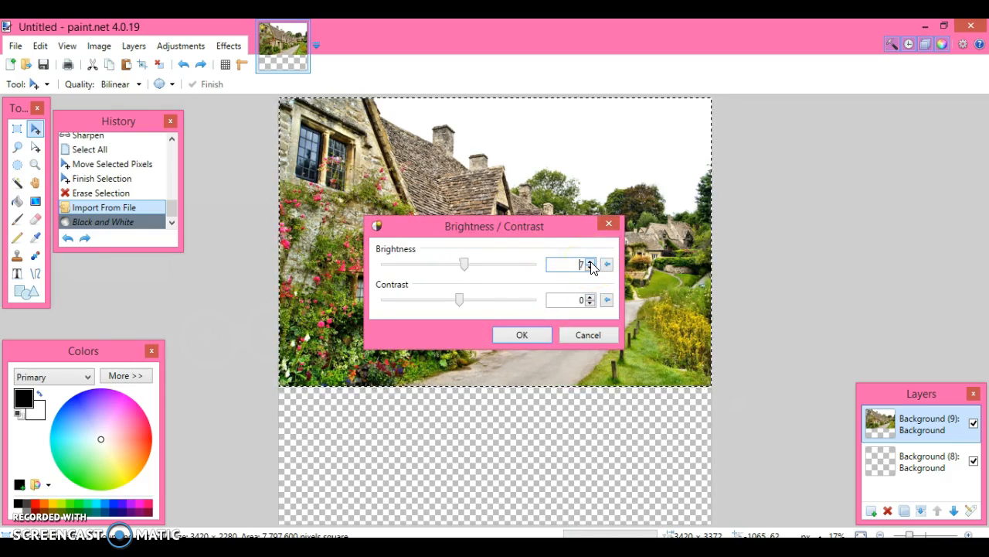
click(591, 263)
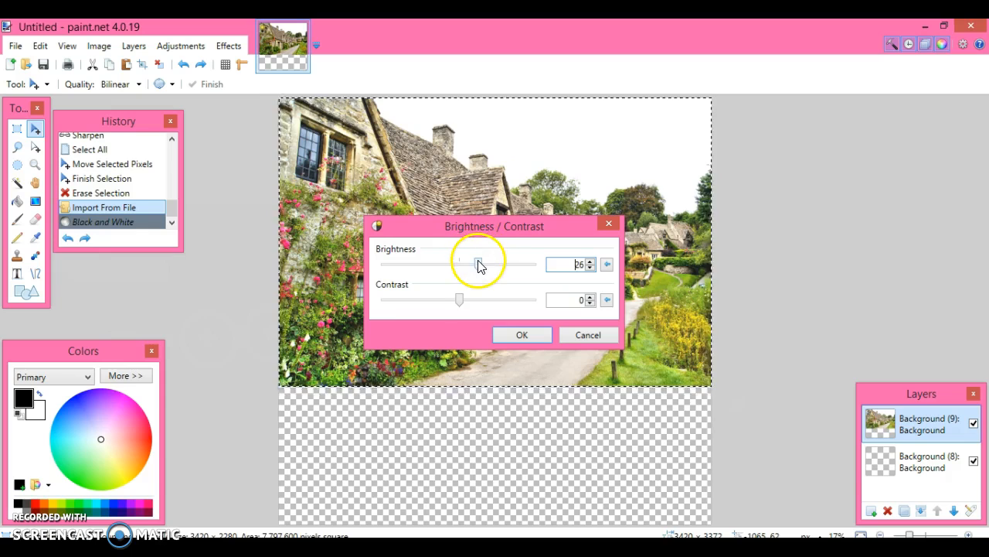
drag(479, 265, 461, 266)
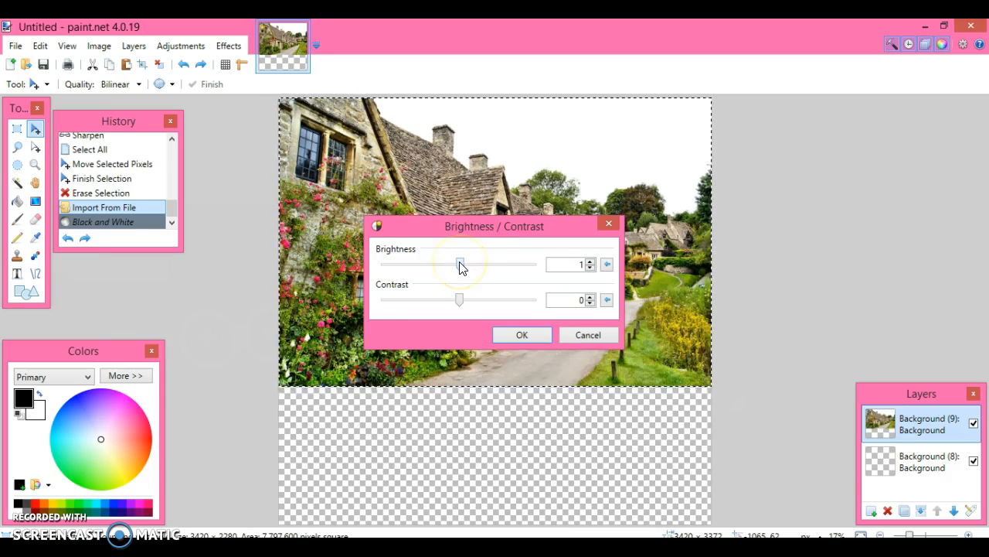
click(591, 269)
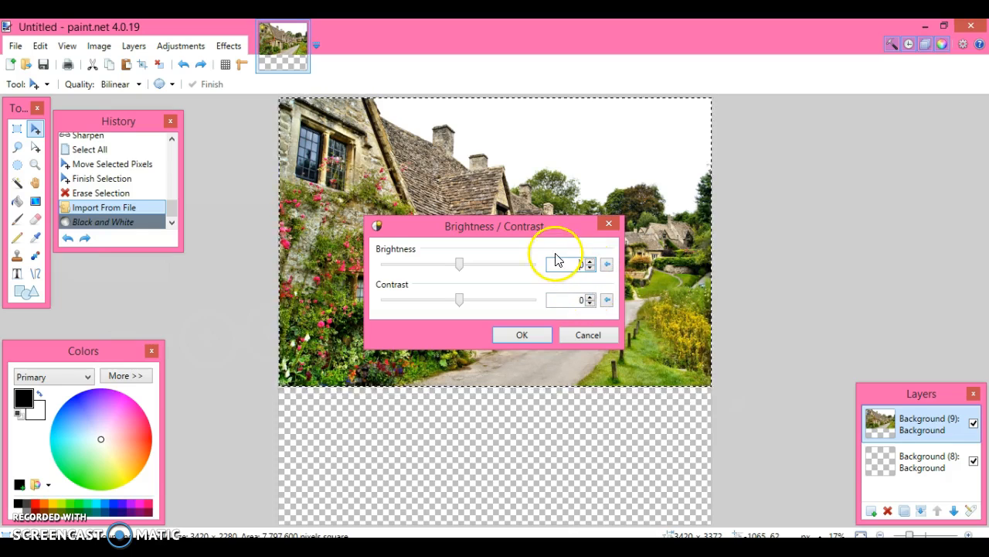
- Move the Brightness / Contrast dialog off the photo and preview a contrast of 31
drag(552, 228, 899, 182)
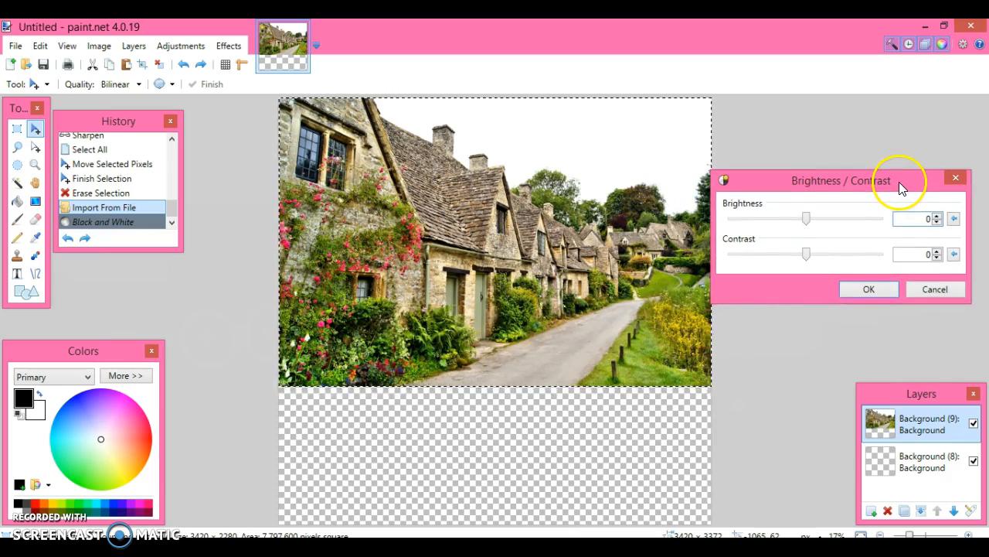
click(938, 252)
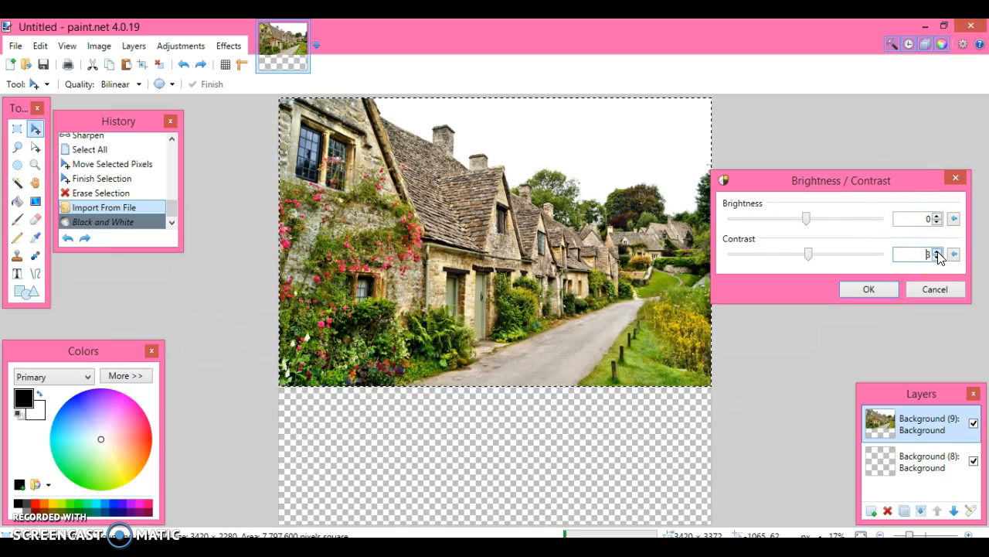
click(938, 253)
click(937, 252)
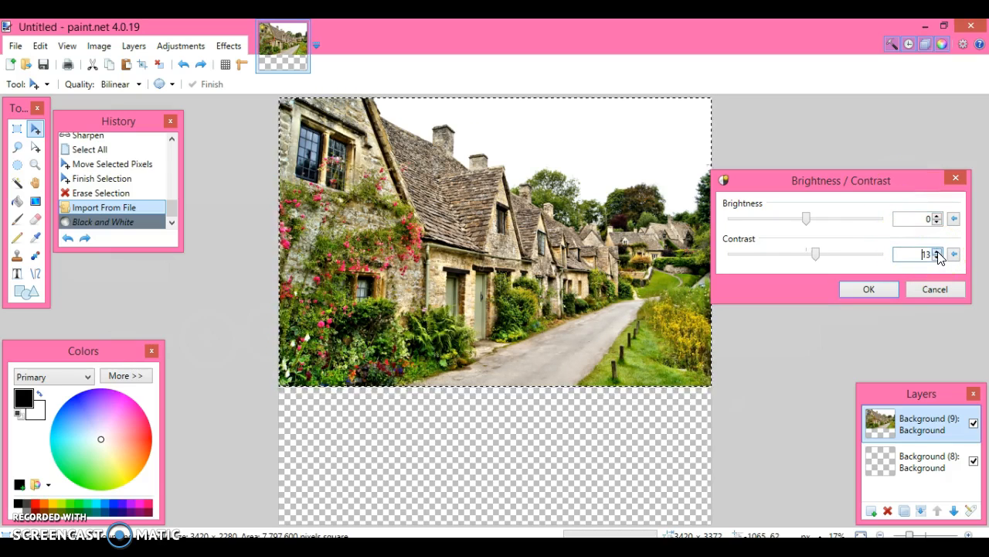
click(938, 253)
click(937, 253)
click(937, 252)
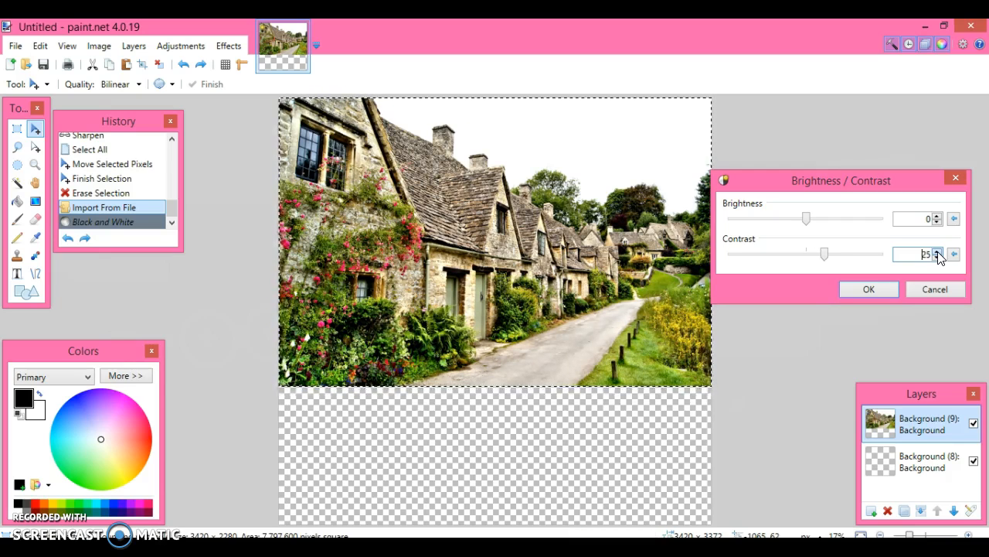
click(937, 253)
click(938, 253)
click(554, 349)
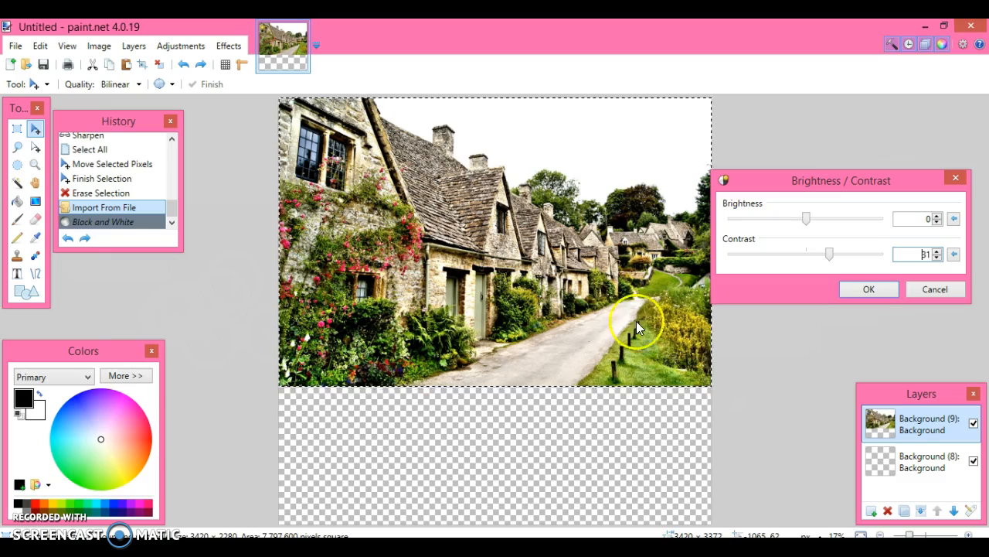
- Set the contrast to 0 and apply the Brightness / Contrast adjustment
double_click(922, 254)
text(0)
click(869, 286)
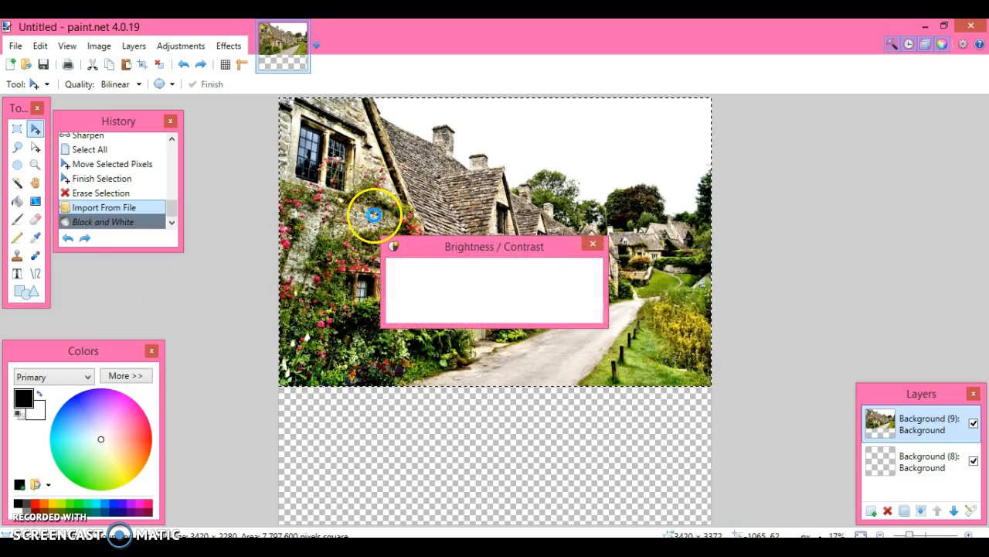
- Try the Curves adjustment with a middle control point in the Luminosity and RGB transfer maps, and cancel it
click(182, 47)
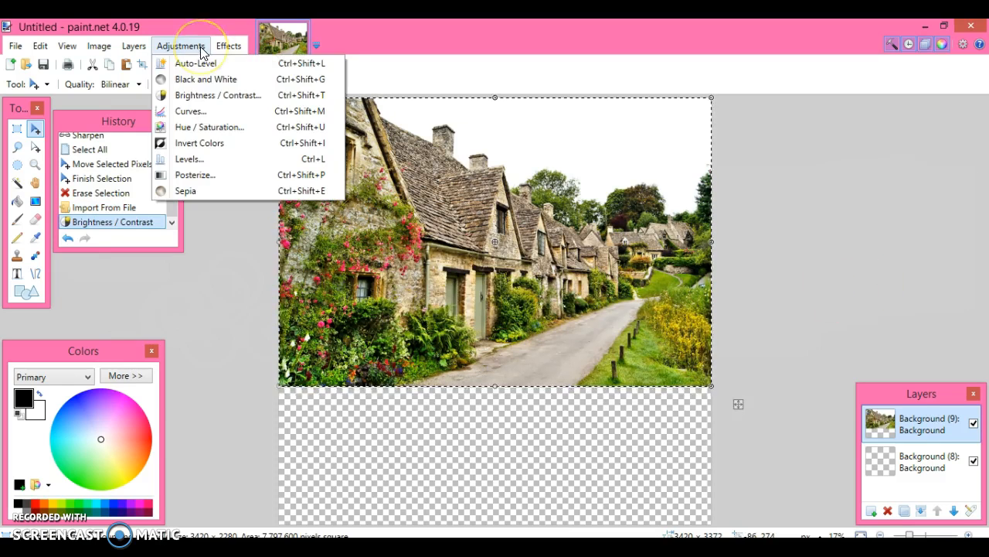
click(205, 112)
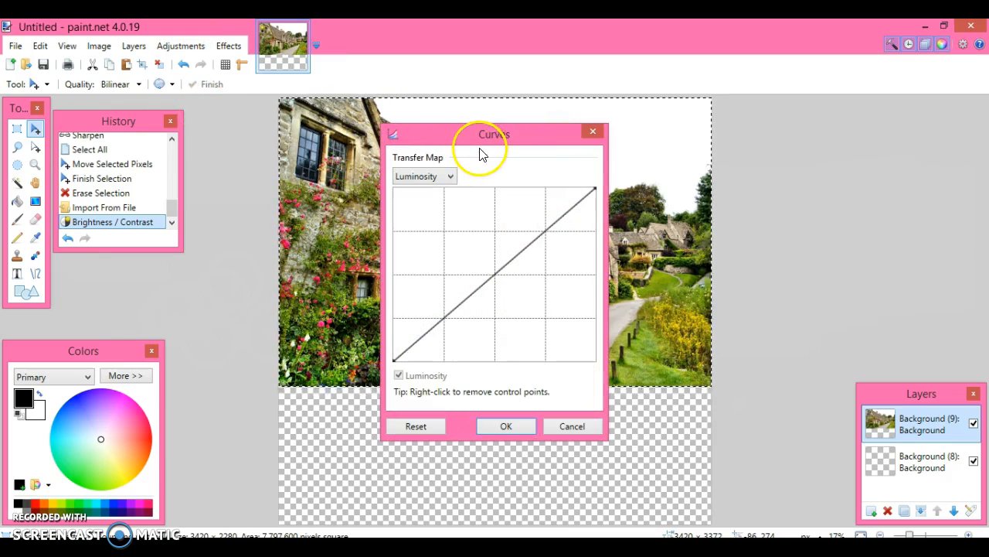
drag(487, 146, 824, 132)
mouse_move(833, 264)
mouse_down()
mouse_move(789, 219)
mouse_move(813, 260)
mouse_move(837, 260)
mouse_up()
click(788, 159)
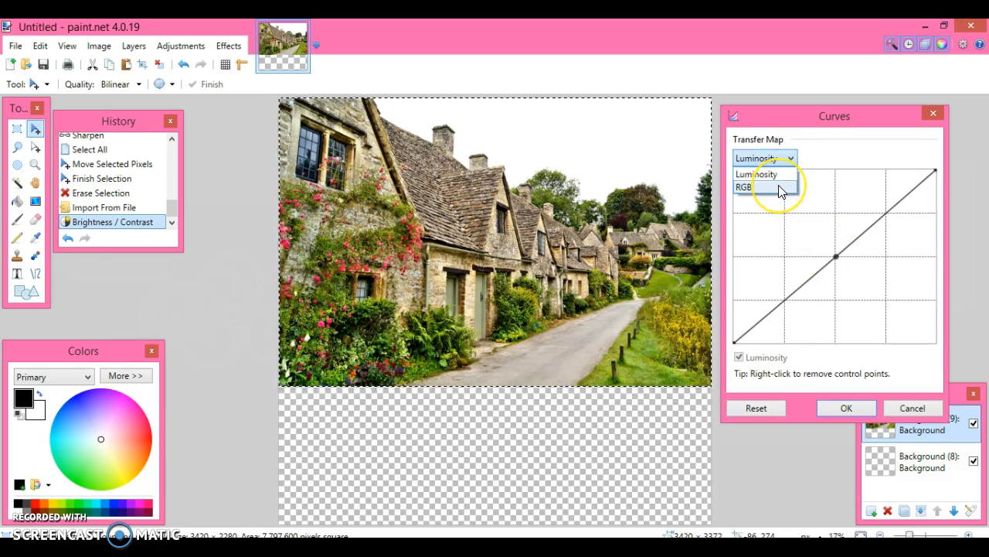
click(779, 188)
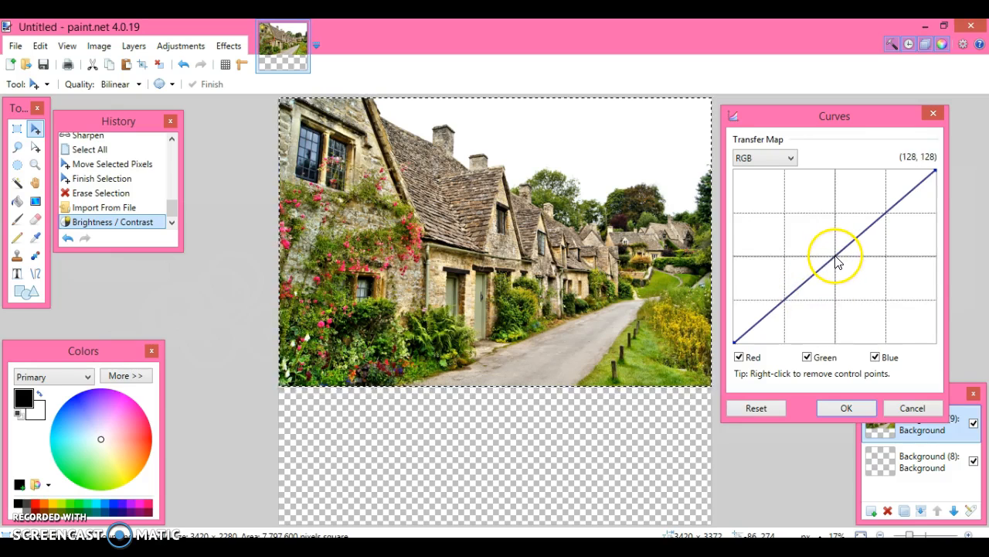
mouse_move(835, 258)
mouse_down()
mouse_move(864, 277)
mouse_move(817, 241)
mouse_move(835, 258)
mouse_up()
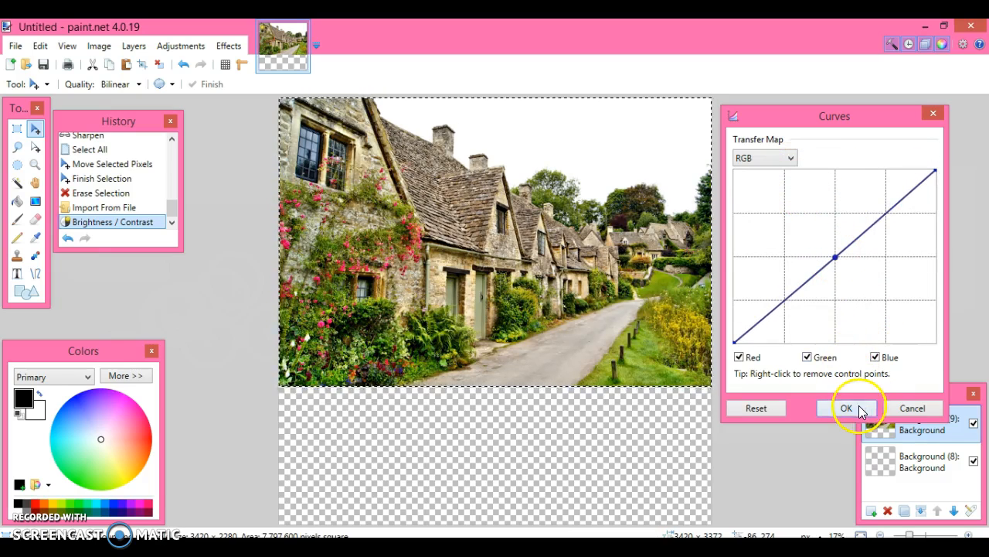
click(890, 406)
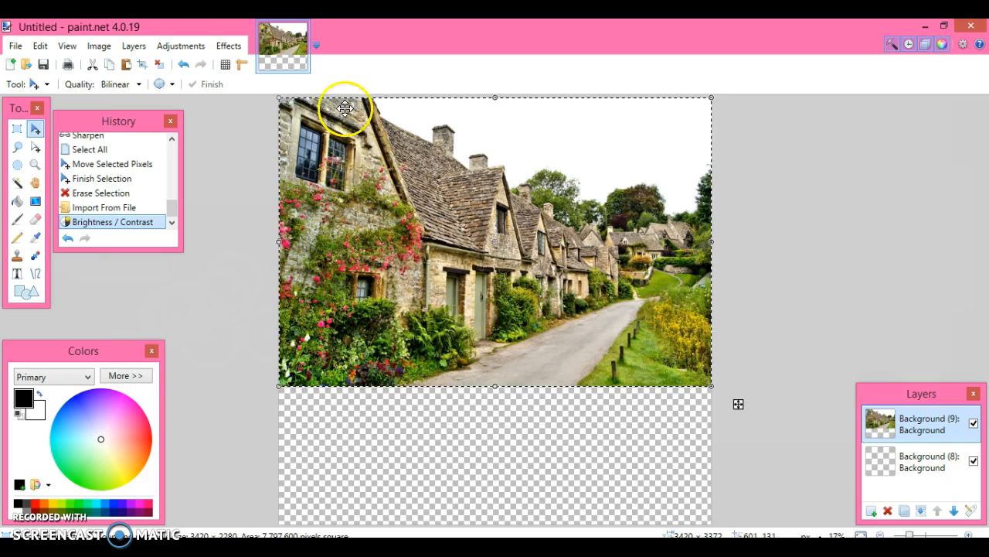
- Try the Hue / Saturation adjustment with hue 3, saturation 101 and lightness -11, and cancel it
click(180, 46)
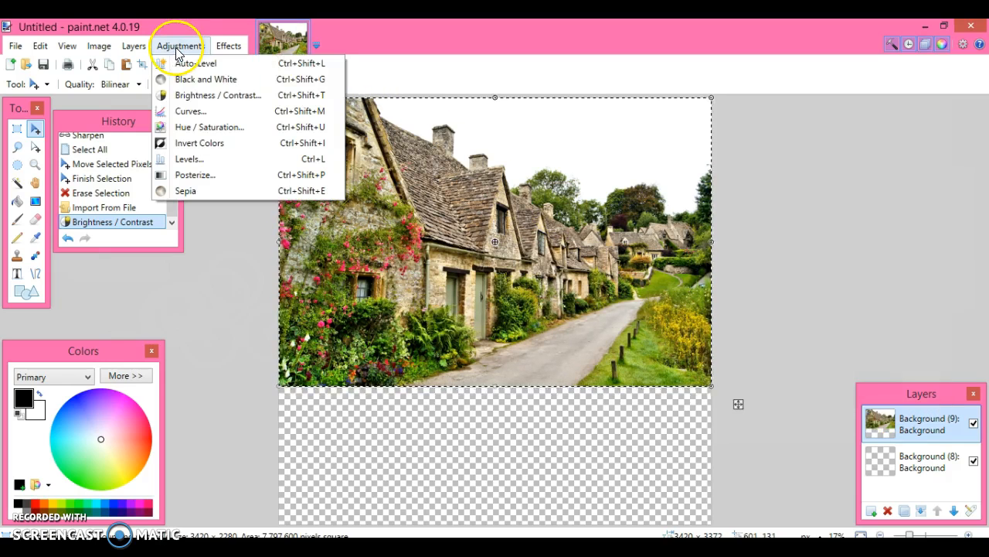
click(183, 130)
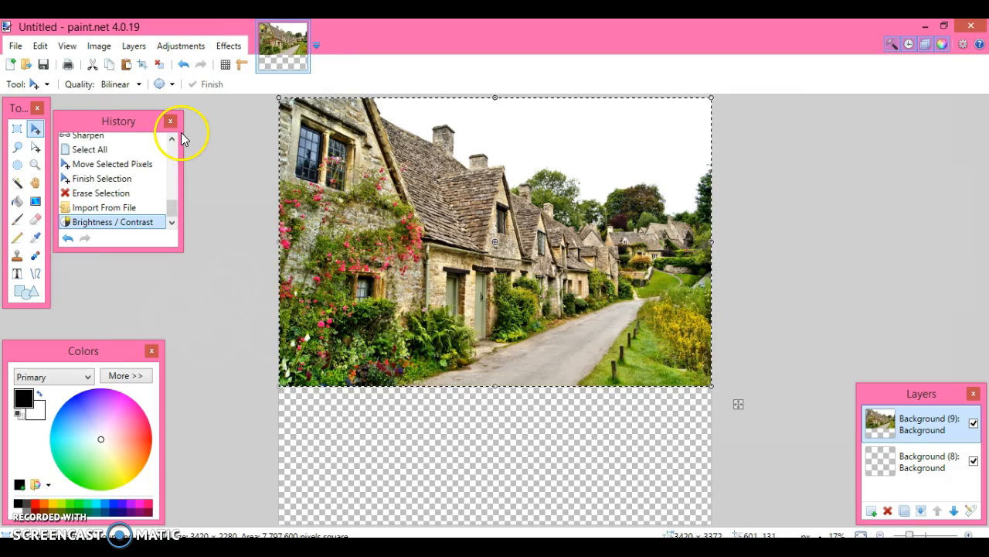
drag(521, 207, 844, 161)
mouse_move(773, 210)
mouse_down()
mouse_move(786, 198)
mouse_move(833, 209)
mouse_move(788, 210)
mouse_up()
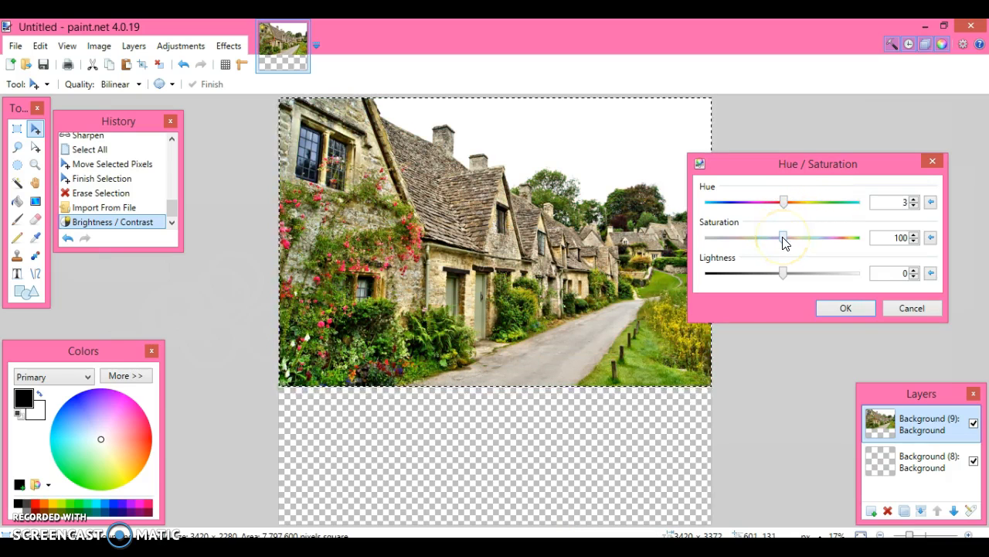
drag(783, 240, 777, 280)
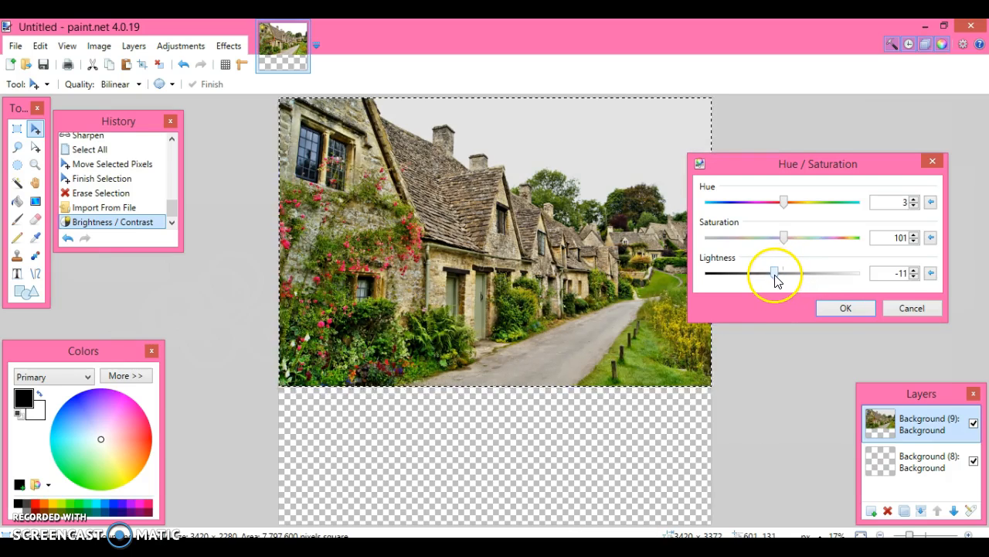
click(918, 306)
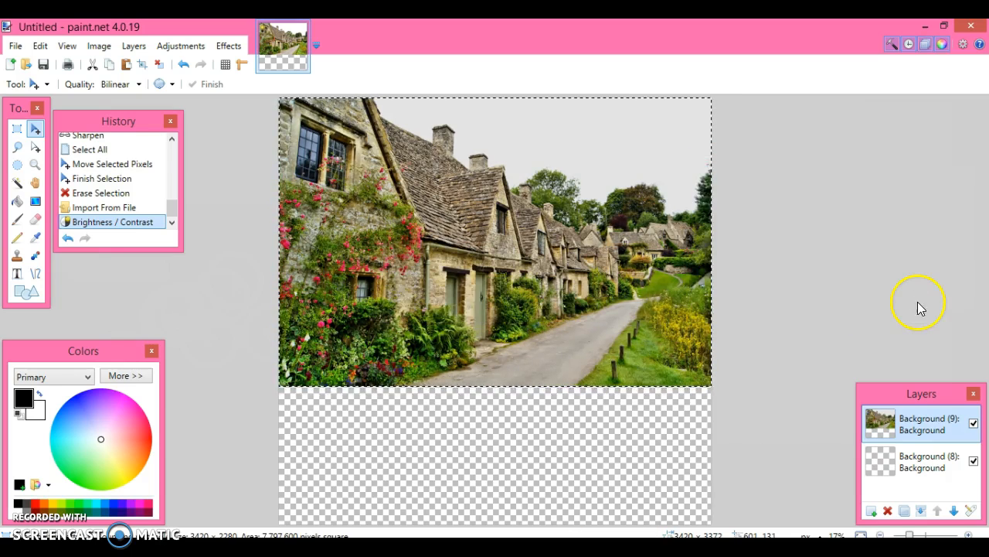
- Try the Invert Colors adjustment on the cottage photo and undo it
click(181, 46)
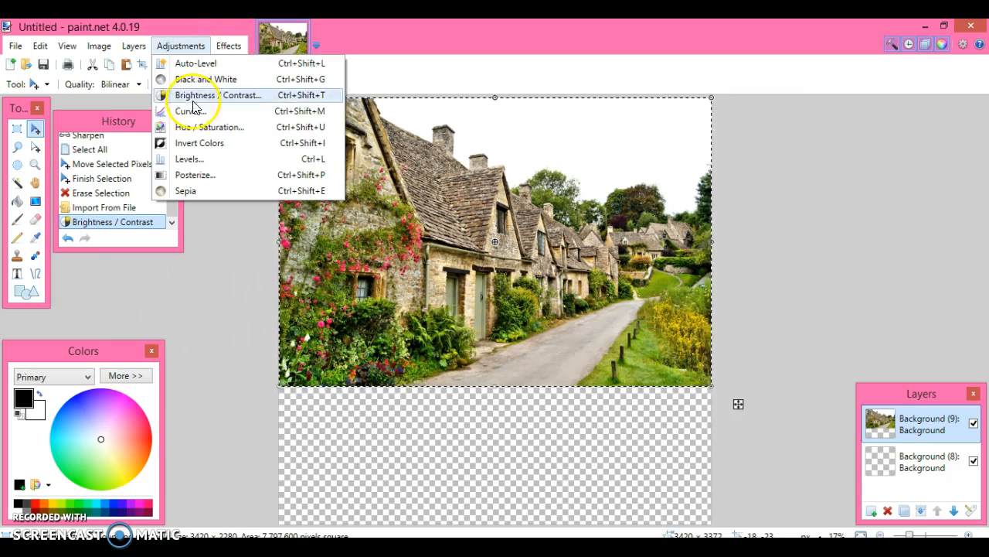
click(204, 147)
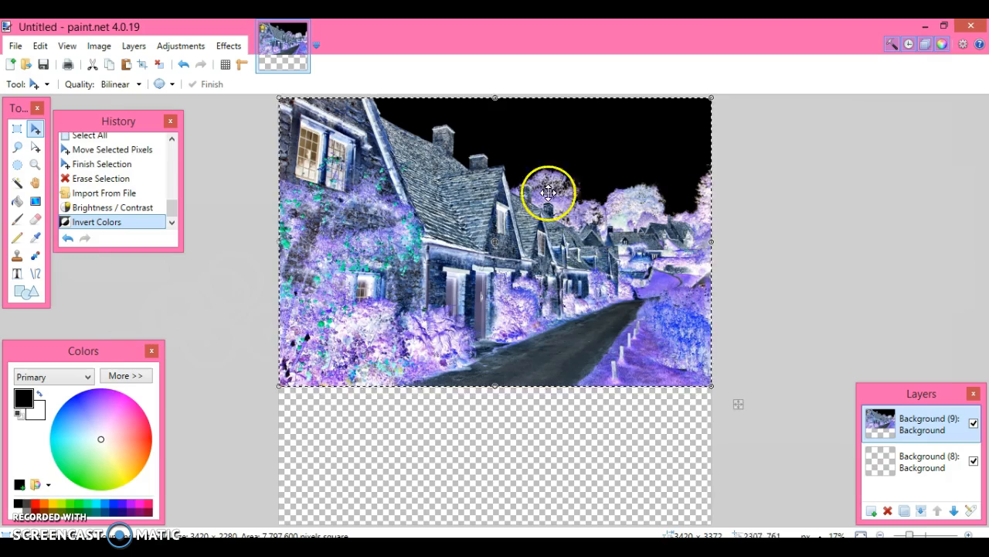
click(178, 67)
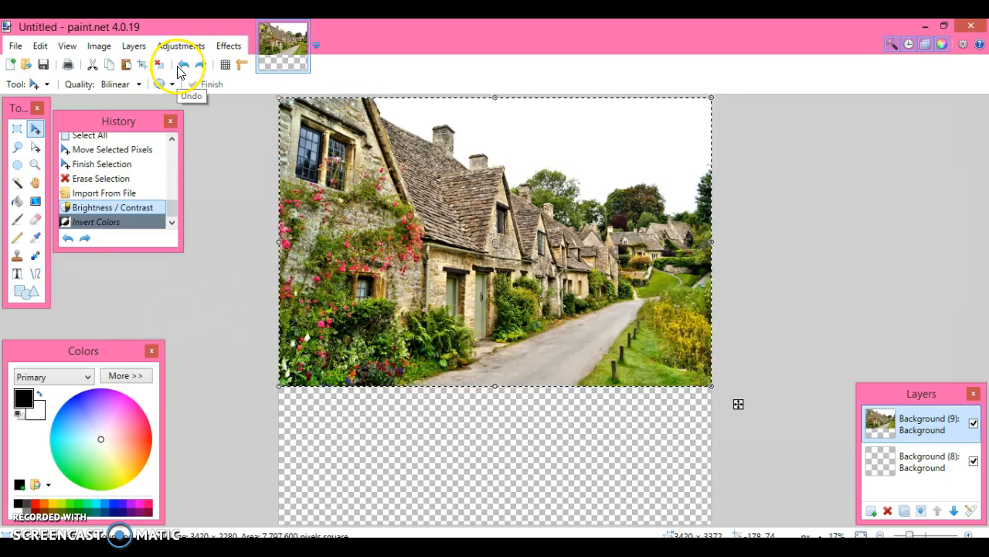
- Look over the input, output and gamma settings of the Levels adjustment and close it without changes
click(180, 51)
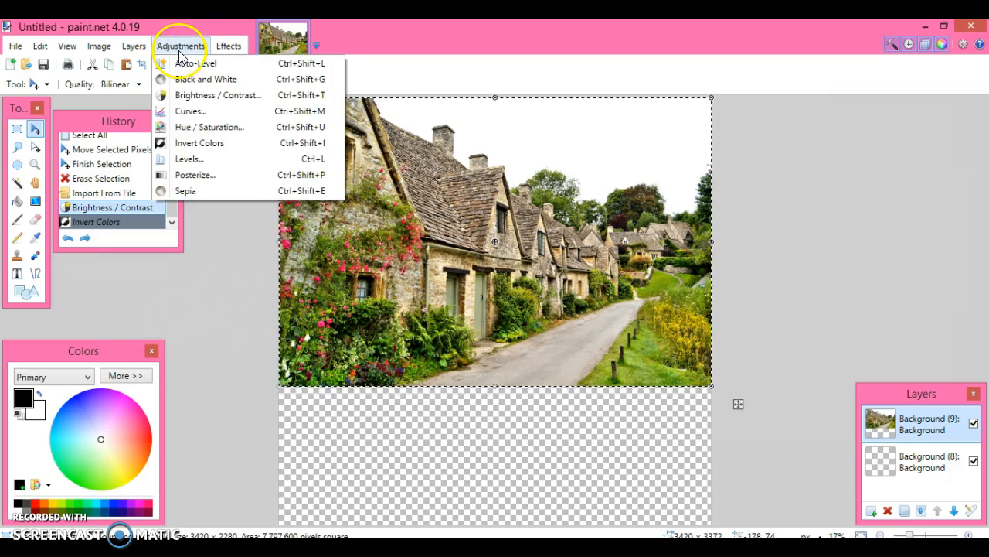
click(189, 160)
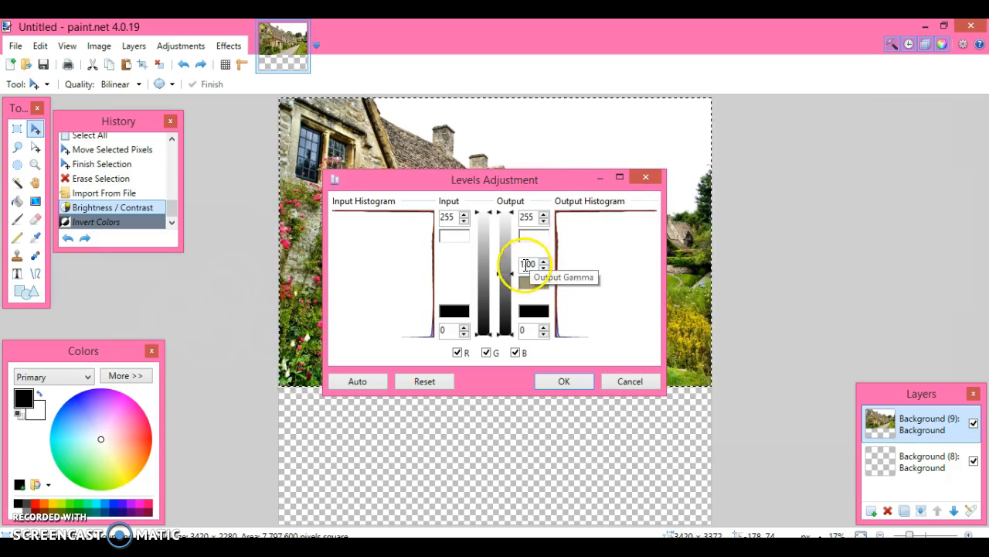
click(647, 178)
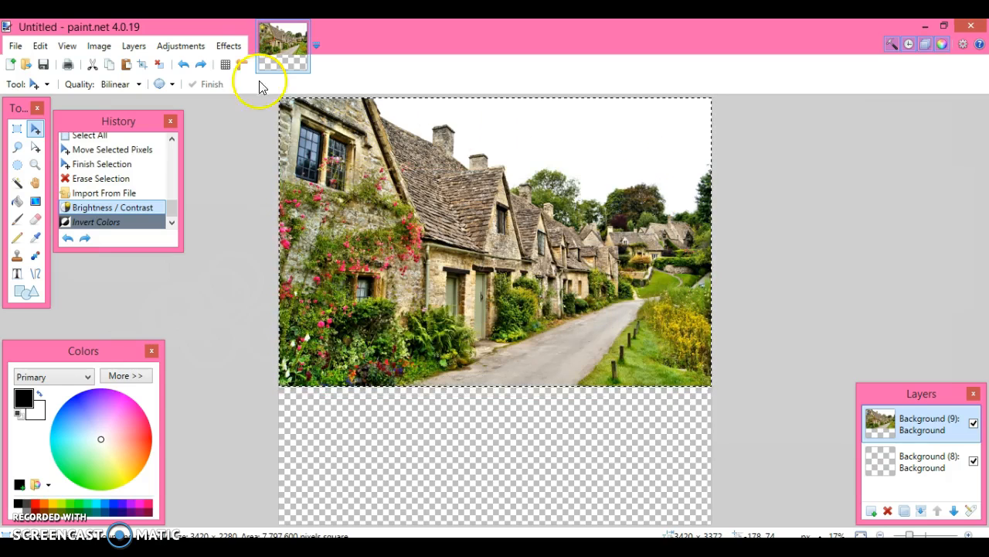
- Apply the Sepia adjustment to the cottage photo
click(184, 48)
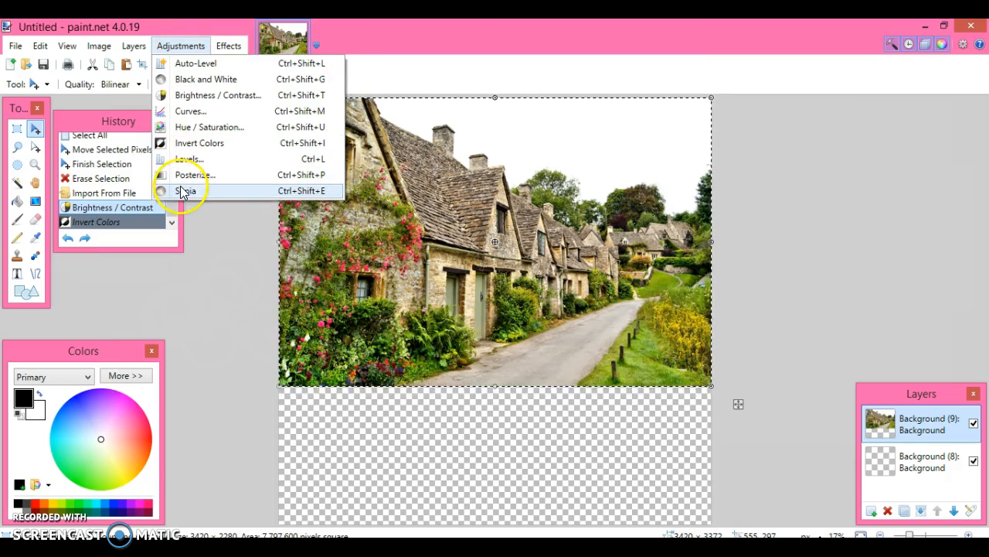
click(183, 193)
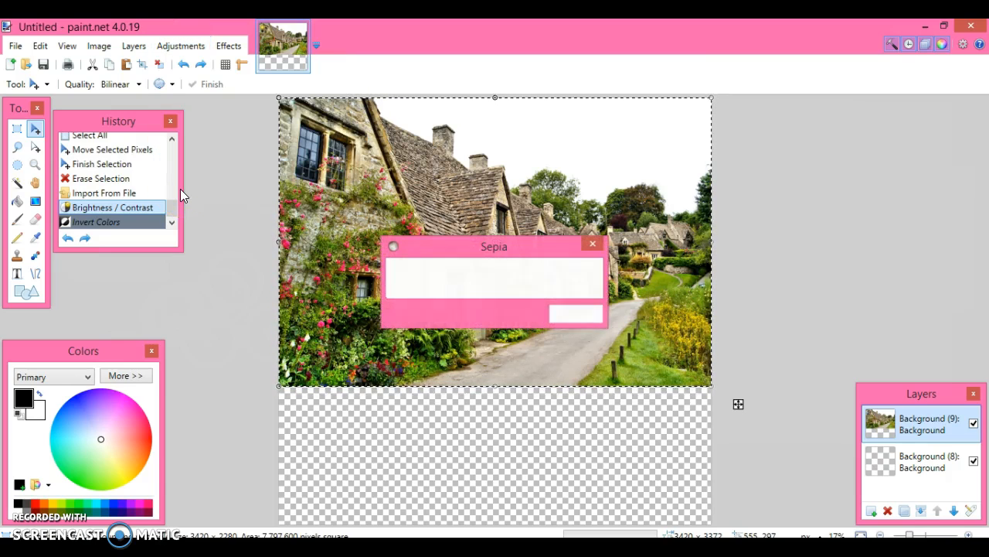
click(496, 278)
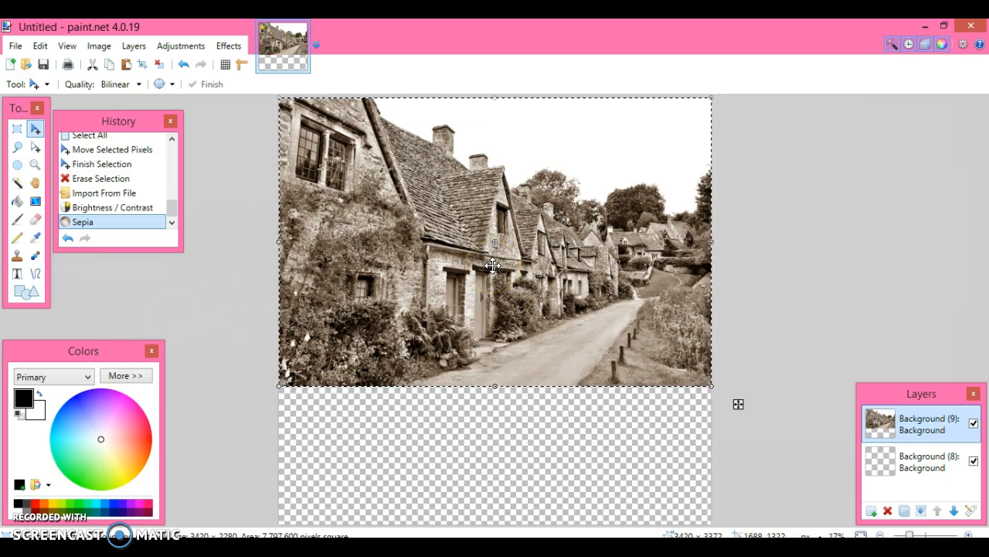
click(413, 378)
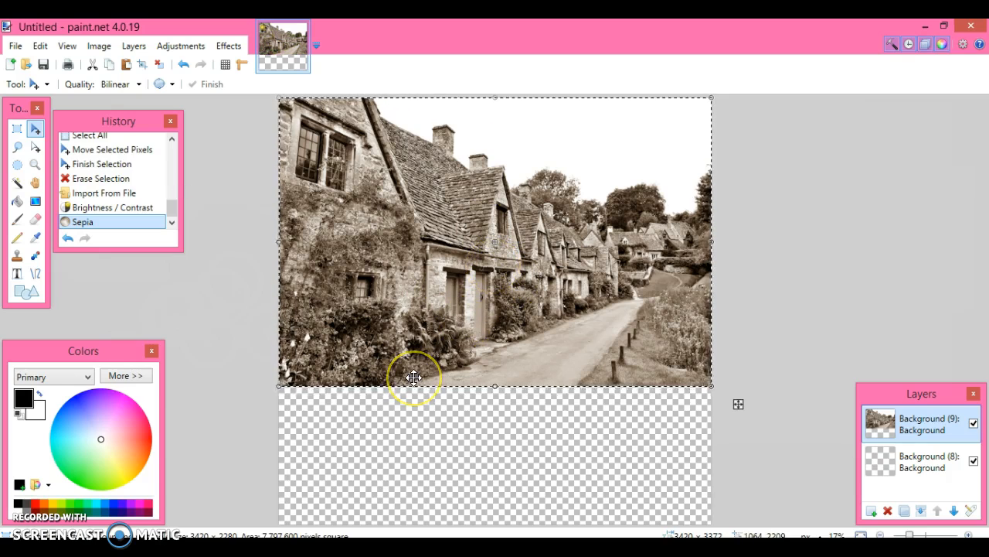